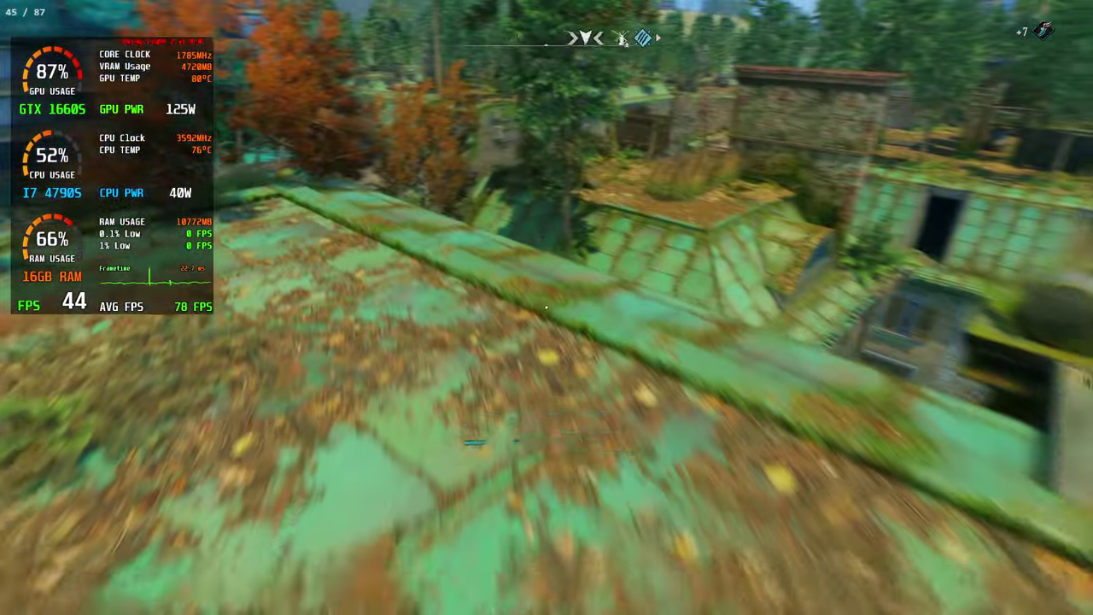
key(space)
key(w)
key(space)
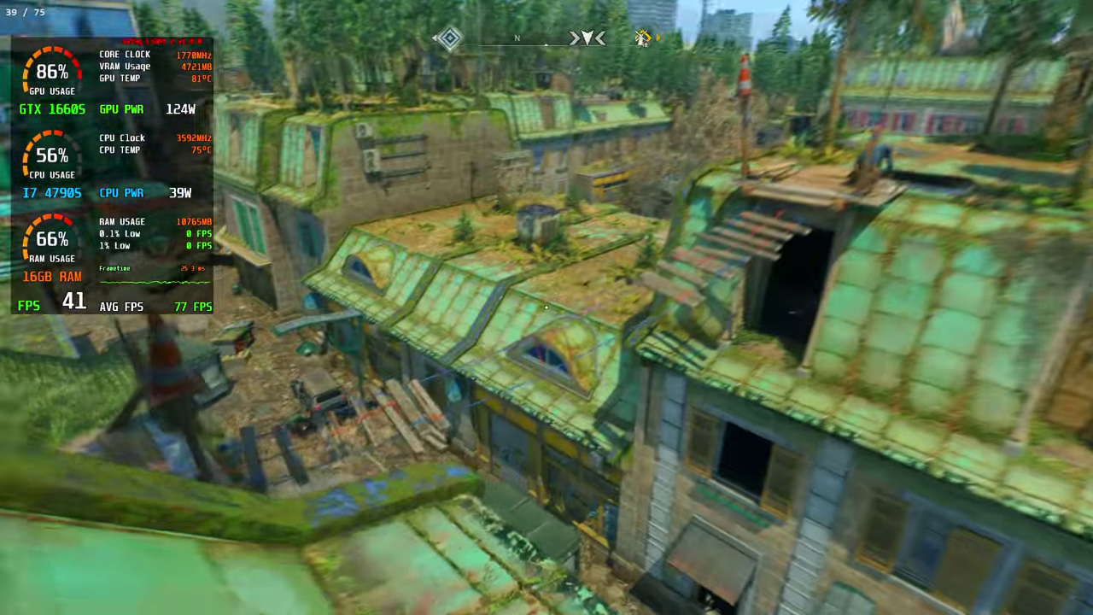
key(space)
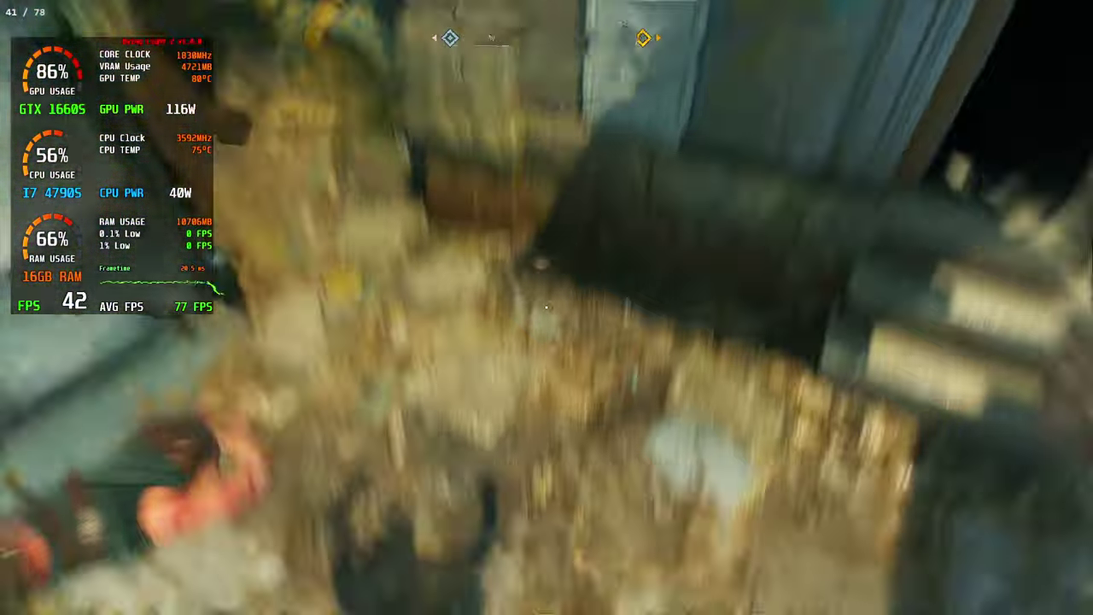
key(w)
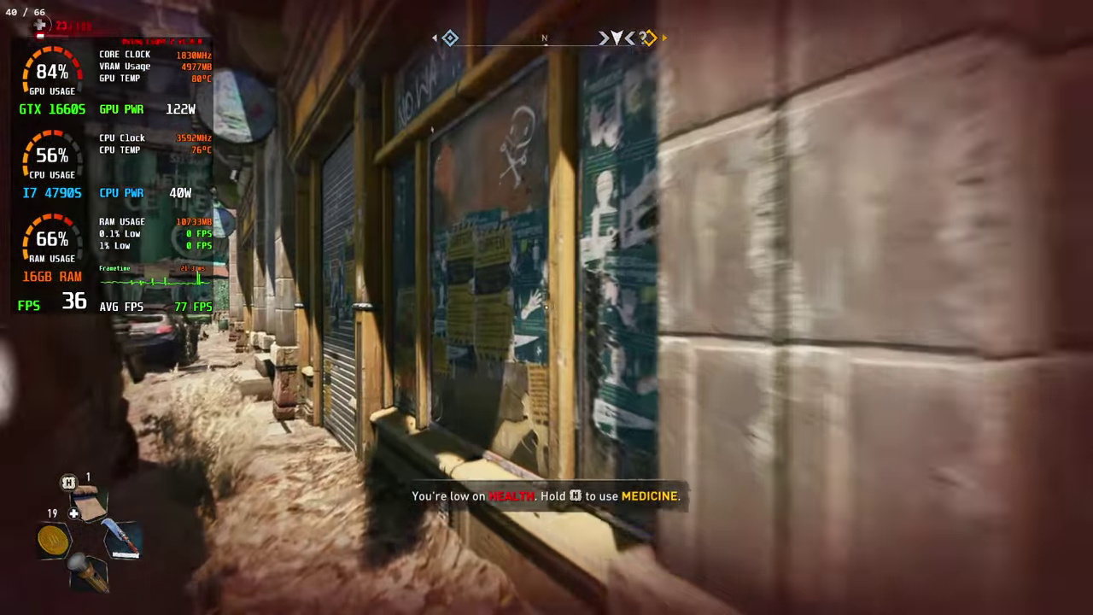
key(w)
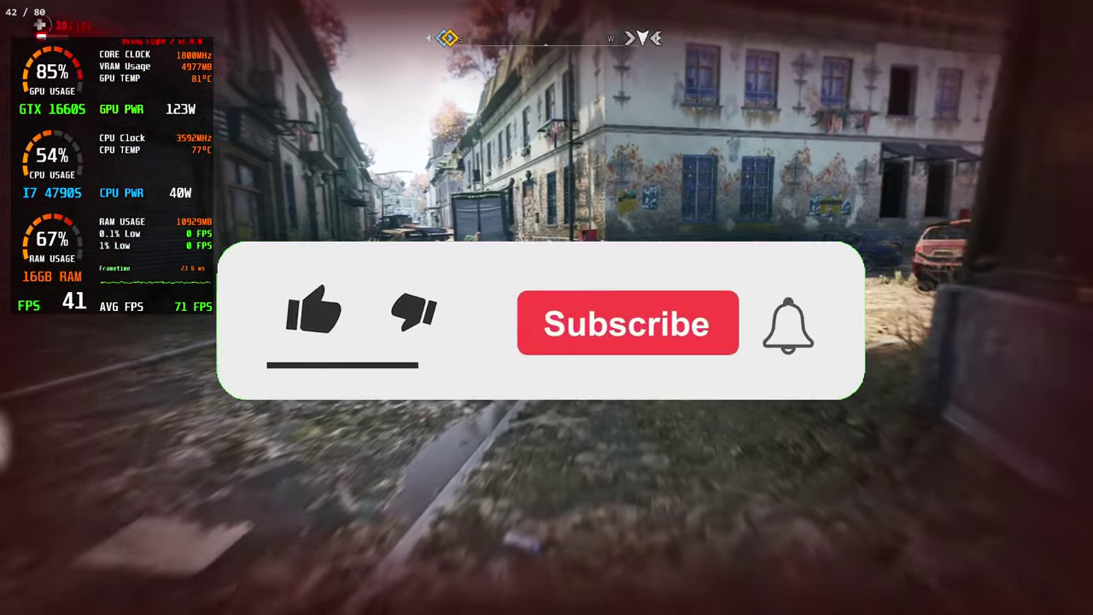
key(w)
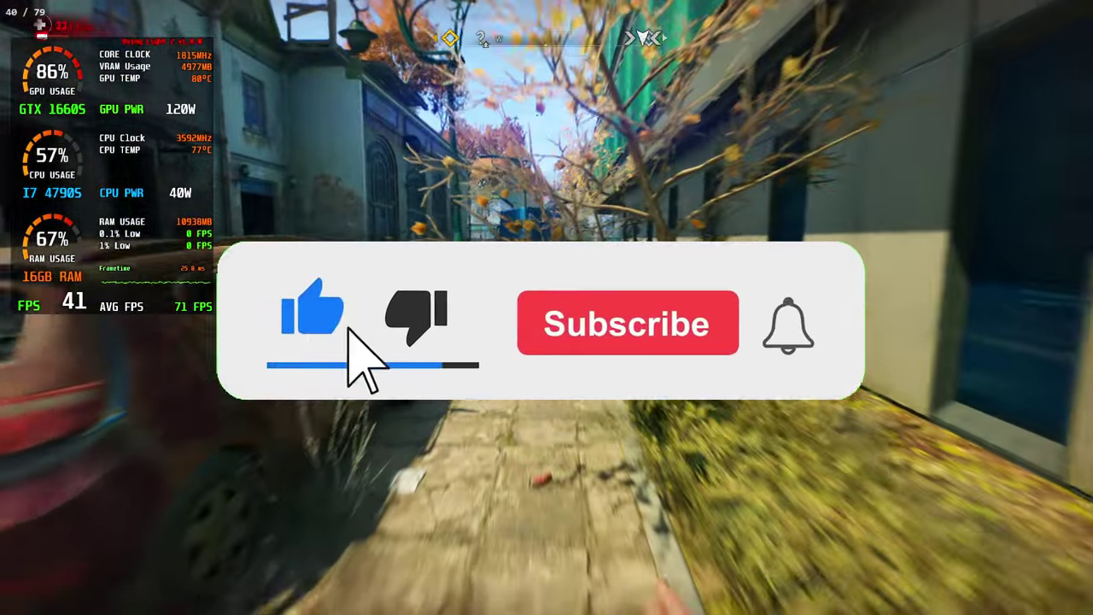
key(w)
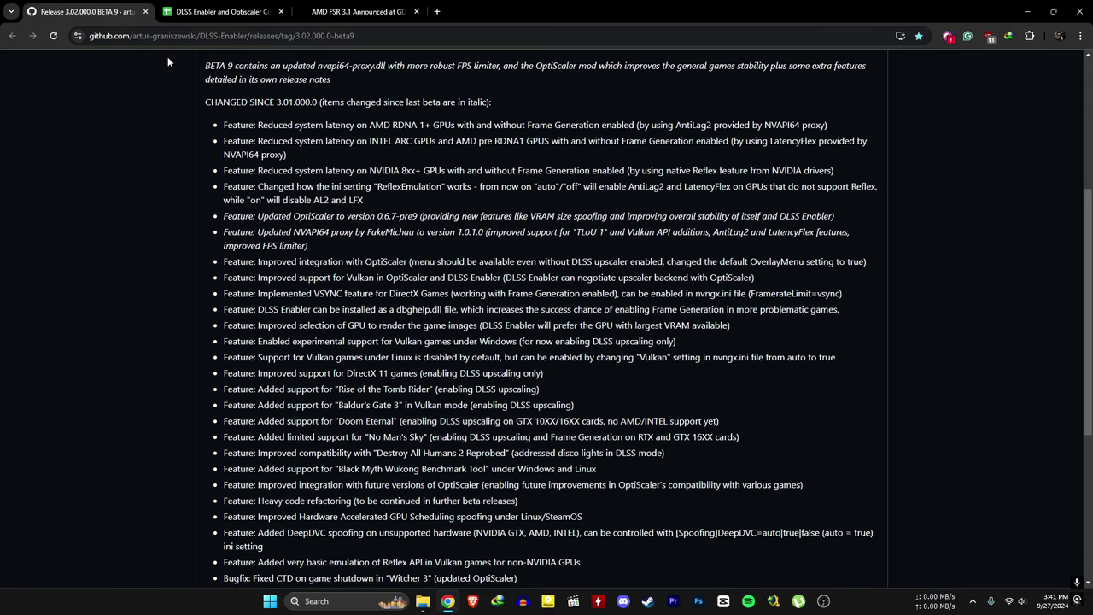
Check the Dying Light note in the DLSS Enabler compatibility matrix and the upcoming FSR 3 games list in AMD's FSR 3.1 announcement
click(216, 9)
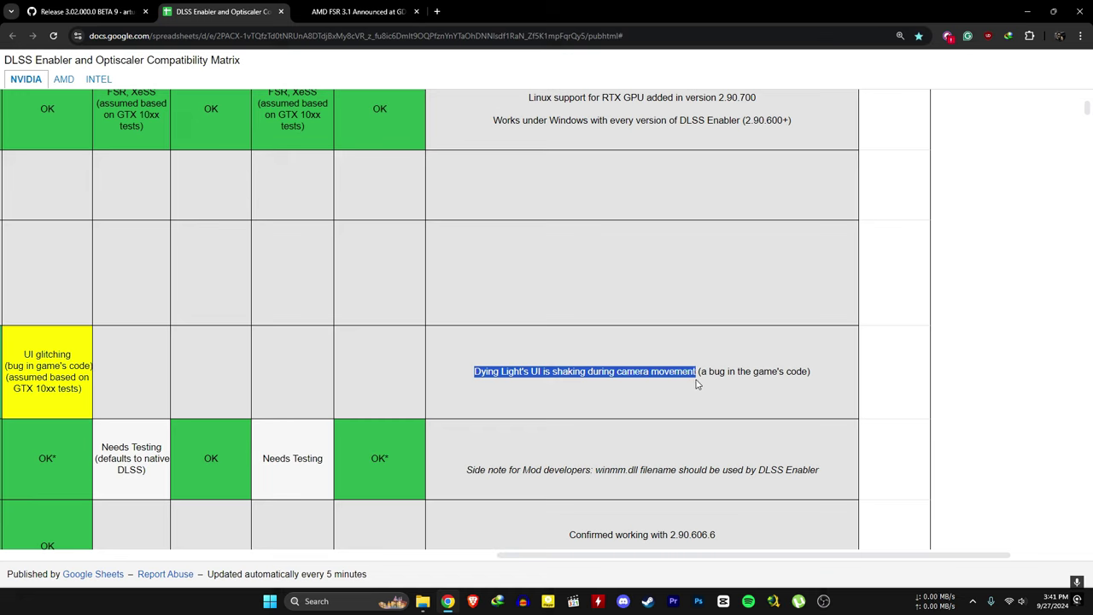
drag(697, 380, 702, 377)
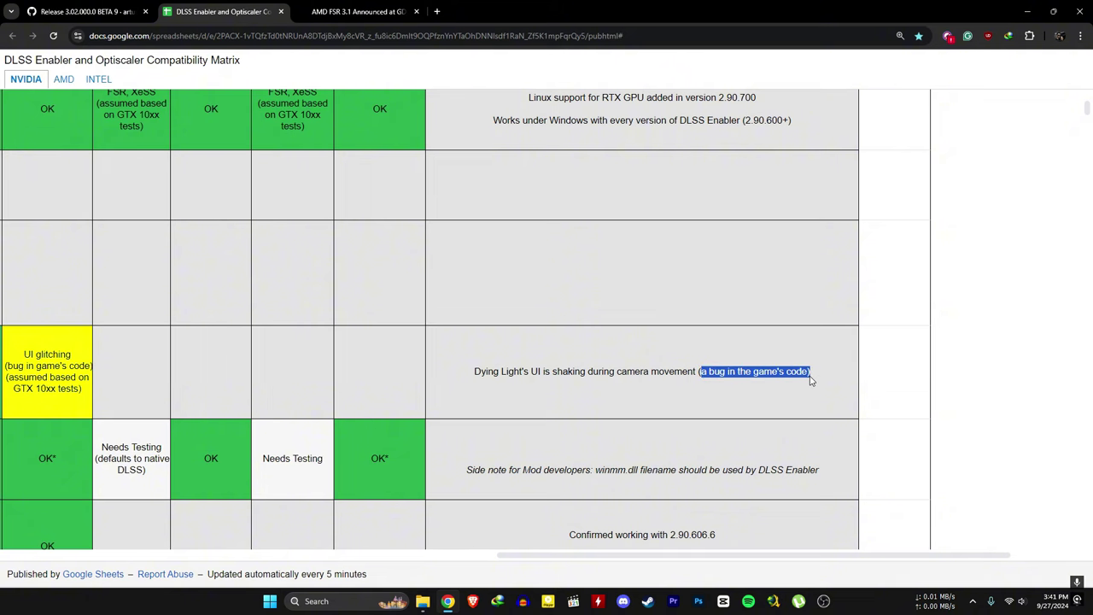
key(ctrl+Tab)
drag(196, 342, 422, 342)
scroll(596, 344, down, 15)
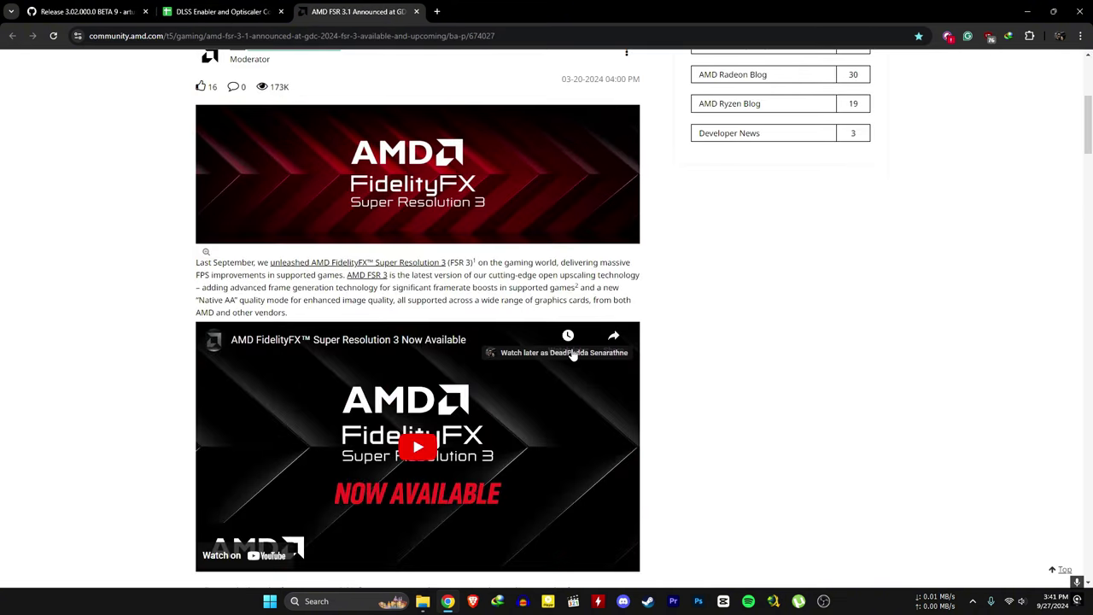
scroll(596, 345, down, 20)
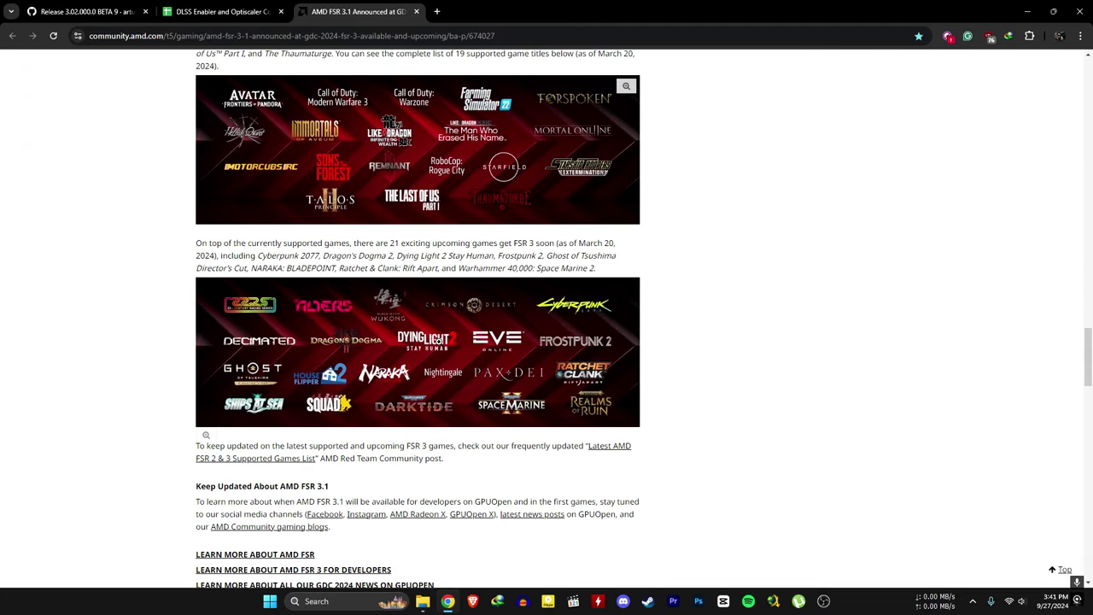
click(437, 341)
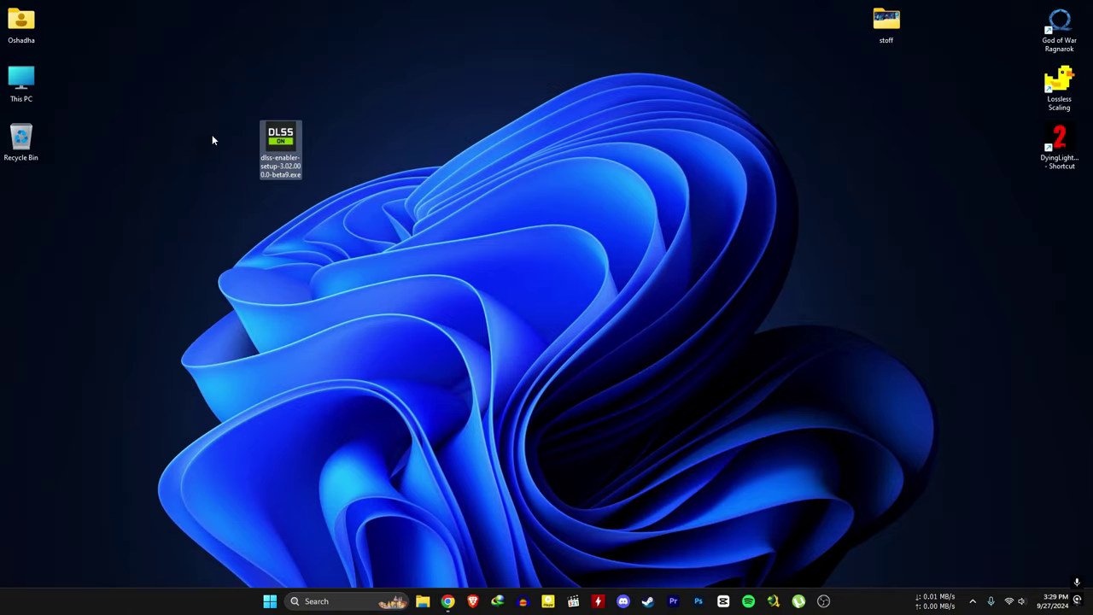
Review the DLSS Enabler 3.02.000.0 BETA 9 release page and dismiss the game's advanced features warning
drag(280, 147, 320, 98)
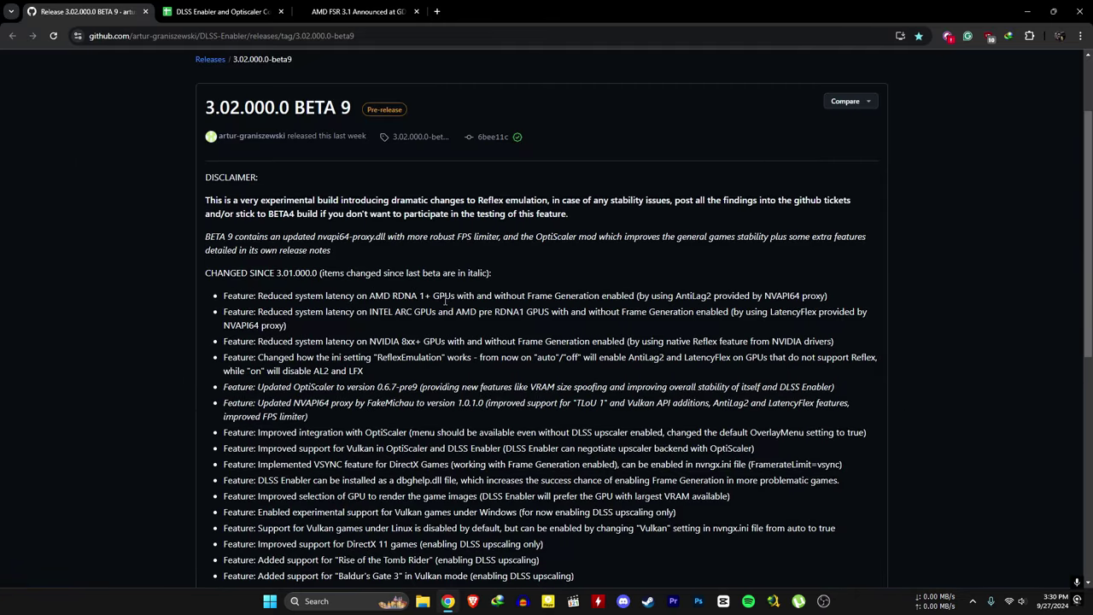
scroll(435, 297, down, 10)
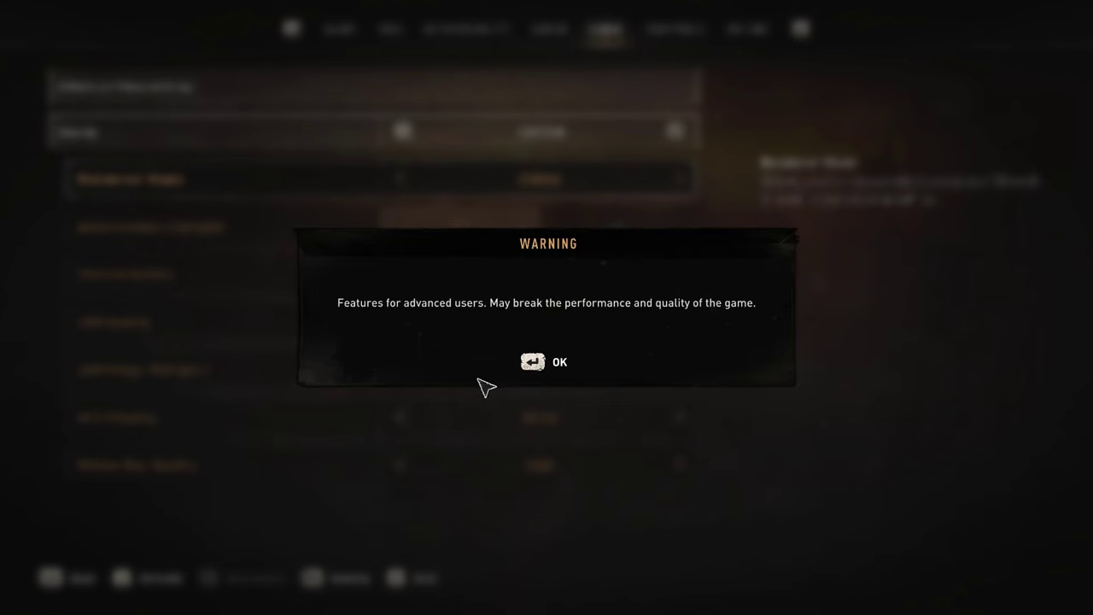
click(536, 361)
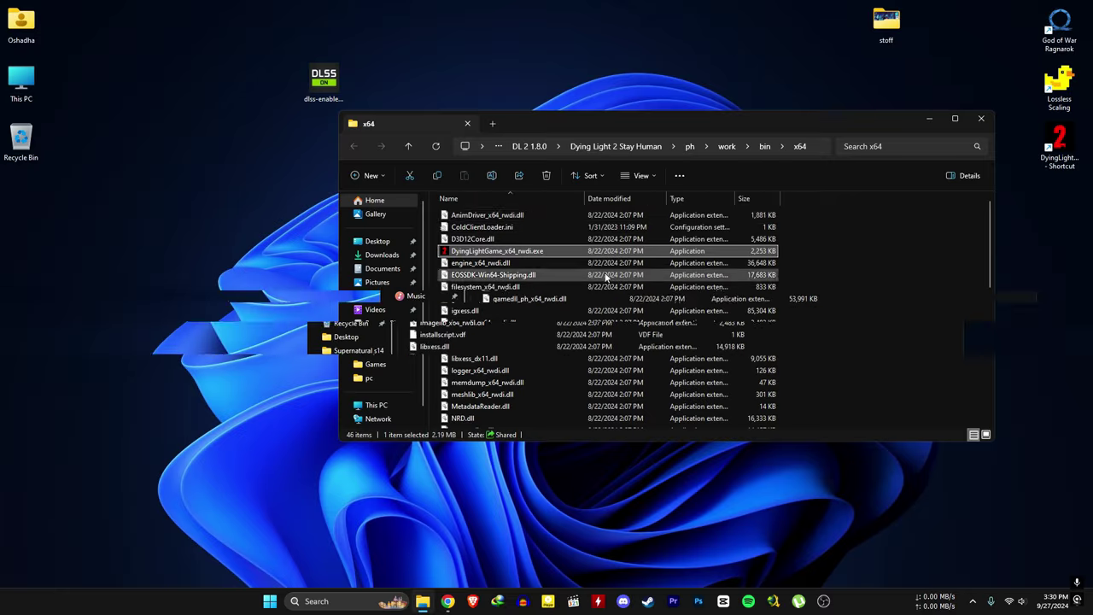
Open the ph\work\bin\x64 folder inside the Dying Light 2 Stay Human game directory
click(588, 148)
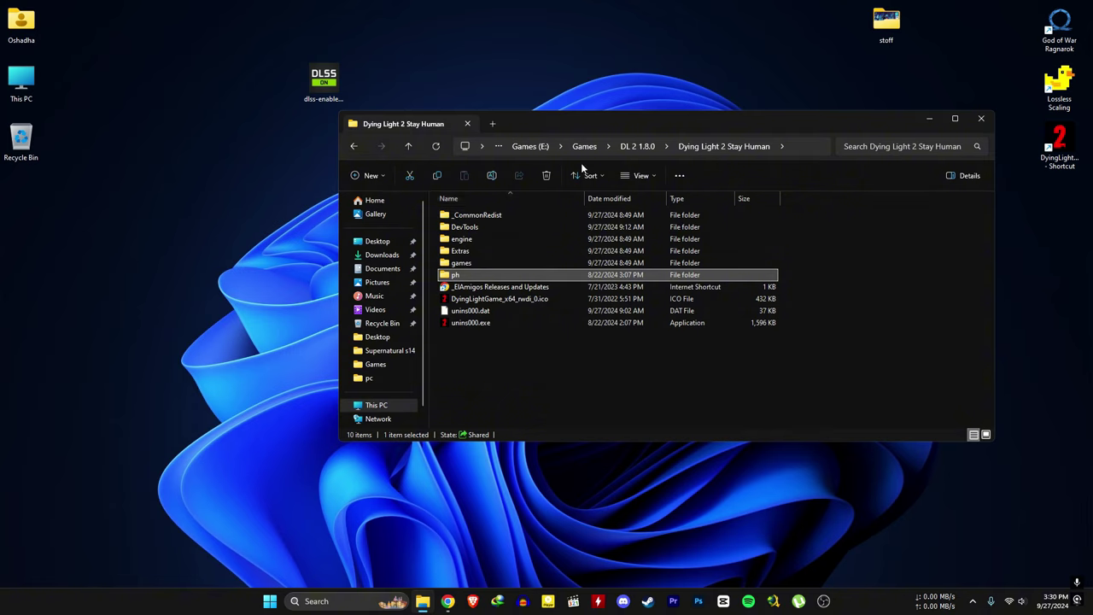
double_click(466, 276)
double_click(469, 240)
double_click(481, 214)
double_click(481, 214)
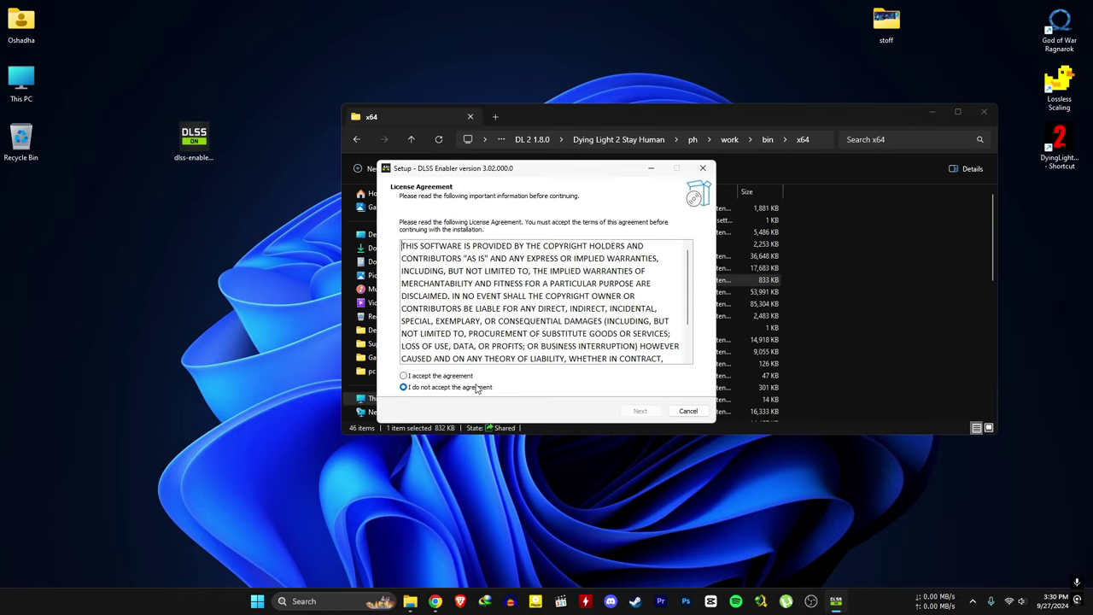
Accept the DLSS Enabler license and set the install destination to E:\Games\DL 2 1.8.0\Dying Light 2 Stay Human\ph\work\bin\x64
click(640, 411)
click(640, 411)
click(733, 141)
key(ctrl+c)
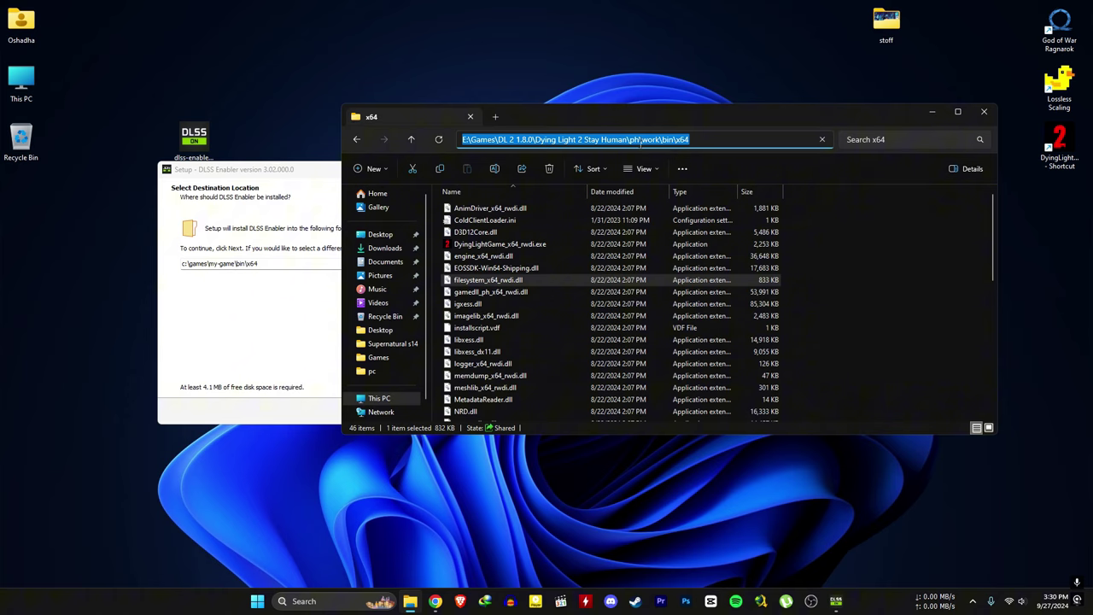
drag(279, 263, 222, 263)
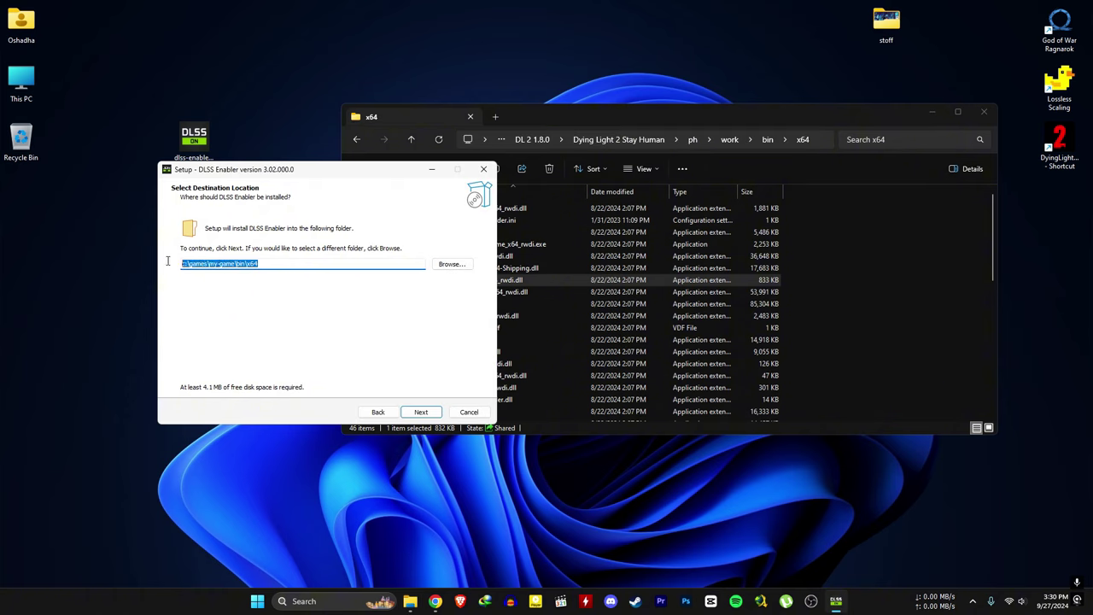
key(ctrl+v)
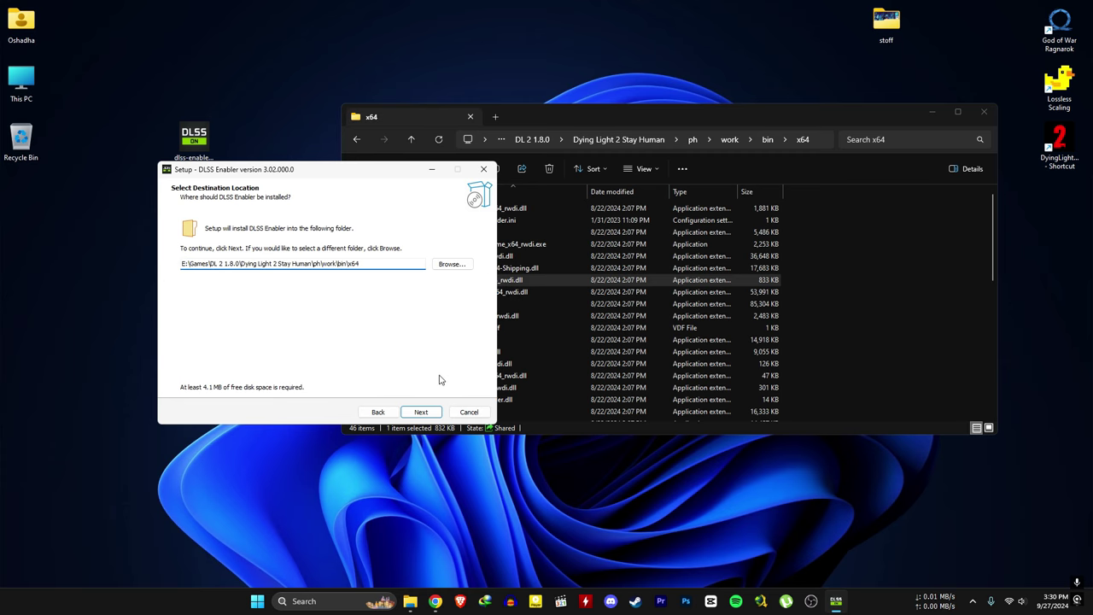
Confirm the destination and choose to install the main DLSS Enabler files as a winmm.dll file
click(420, 411)
drag(320, 179, 201, 192)
click(85, 291)
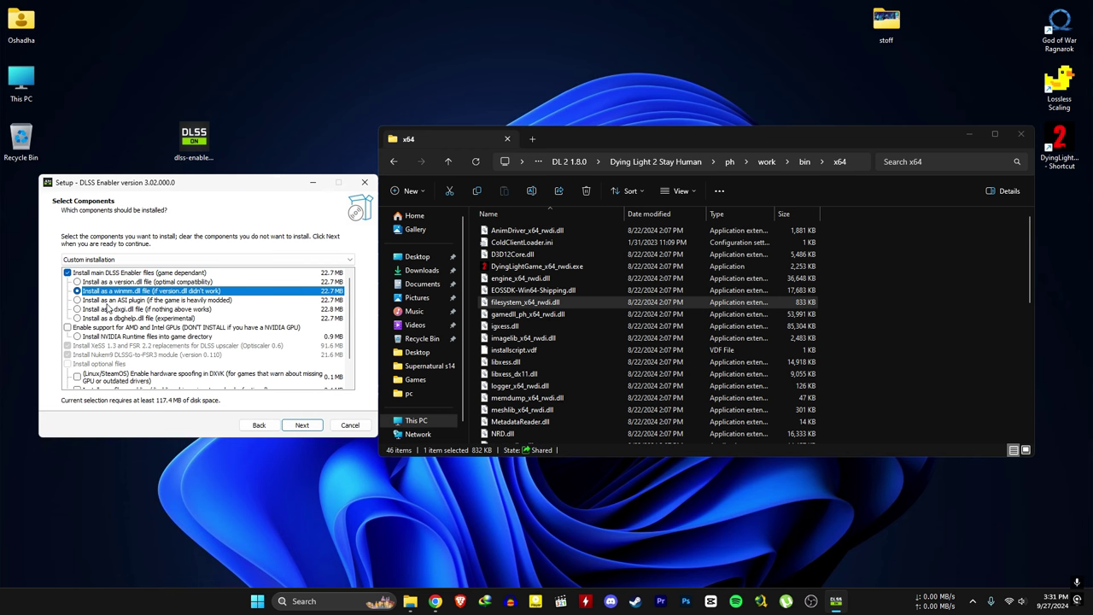
Try enabling support for AMD and Intel GPUs together with the optional driver signature .reg files
click(103, 328)
scroll(100, 367, down, 2)
click(107, 364)
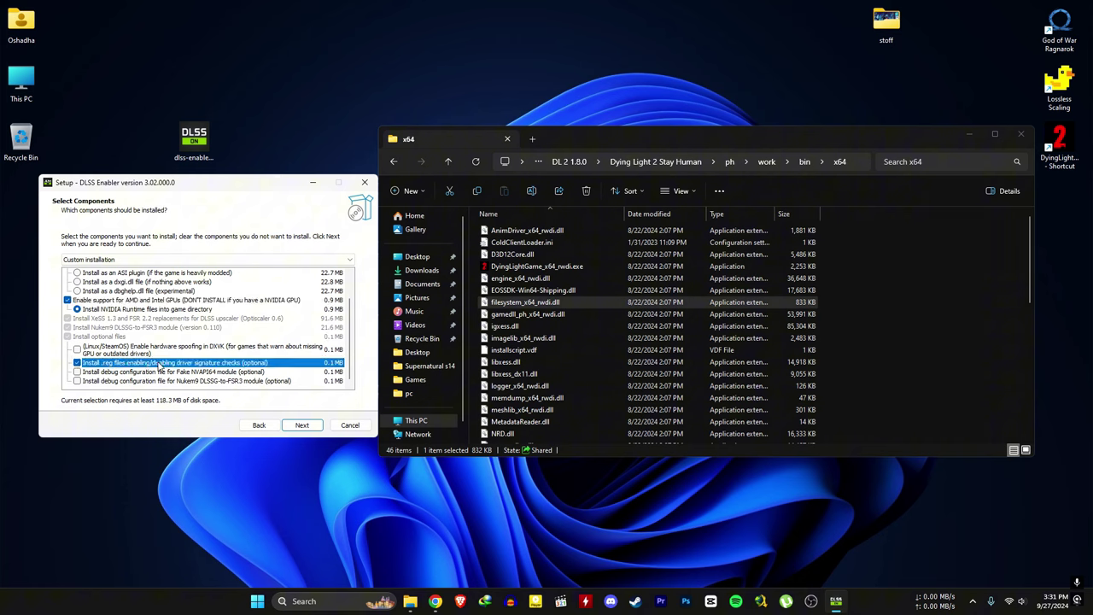
click(68, 300)
scroll(202, 314, up, 1)
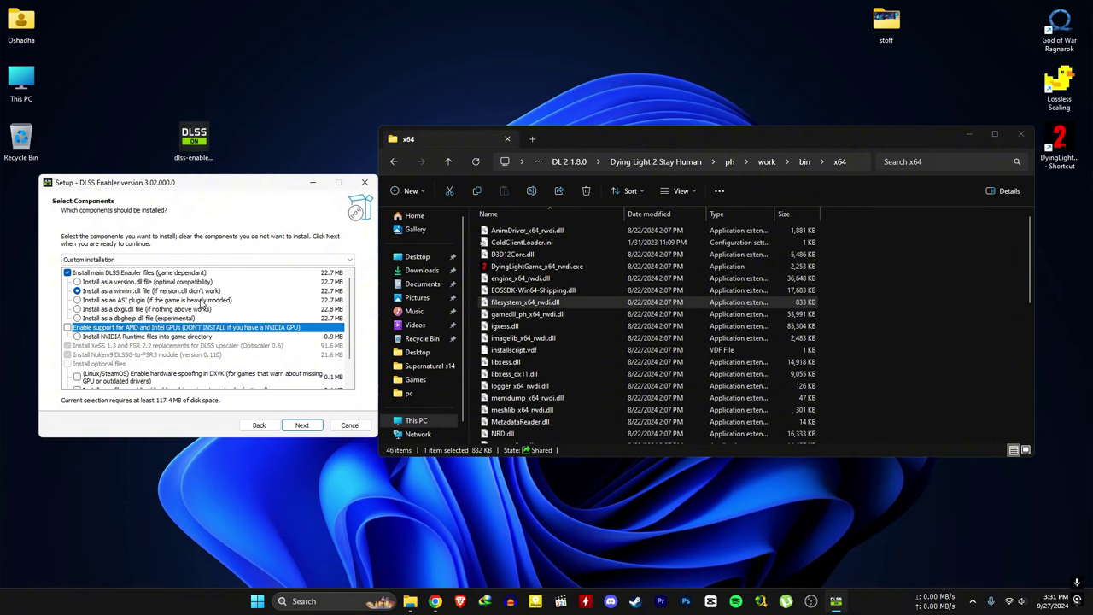
Proceed with the selected components and install DLSS Enabler into the game folder
click(304, 425)
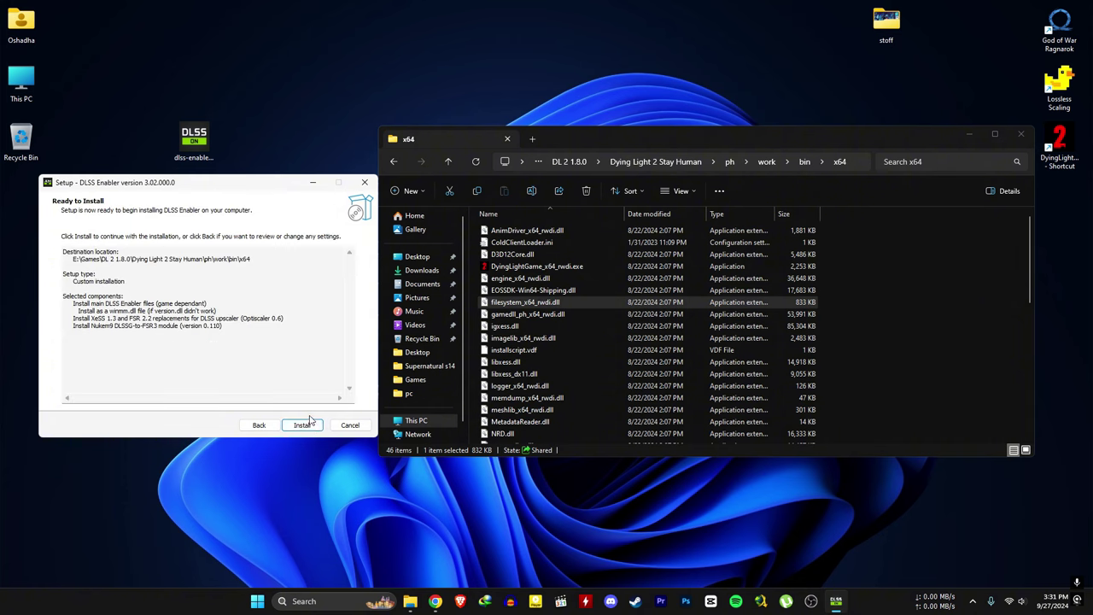
click(309, 425)
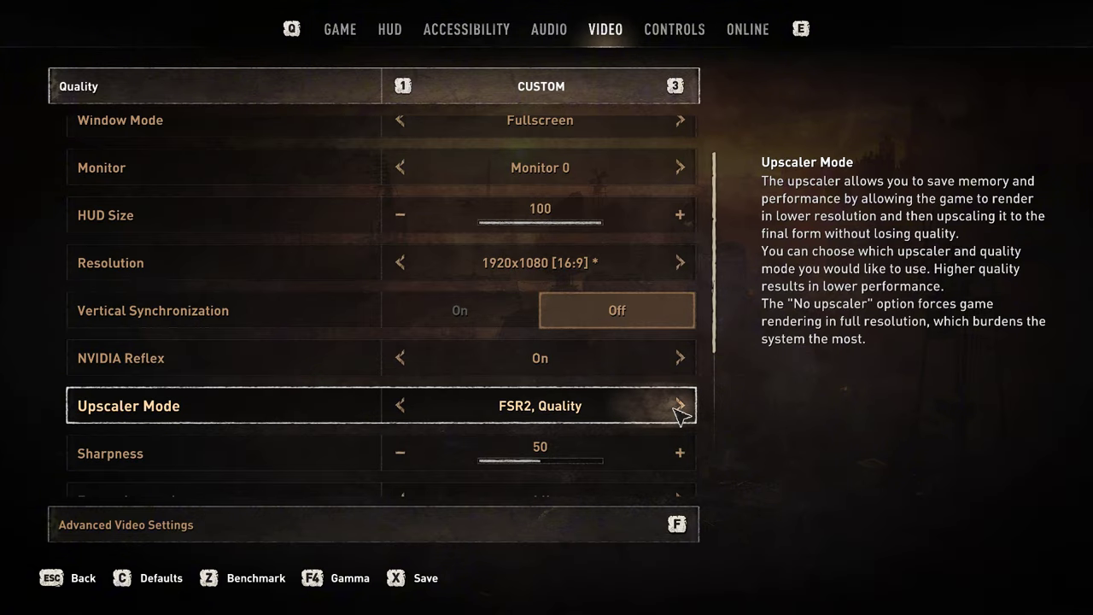
Set the Upscaler Mode to DLSS, Quality in the game's video settings
click(681, 407)
click(681, 406)
click(681, 406)
click(681, 407)
click(681, 406)
click(680, 406)
click(681, 407)
click(681, 406)
click(406, 410)
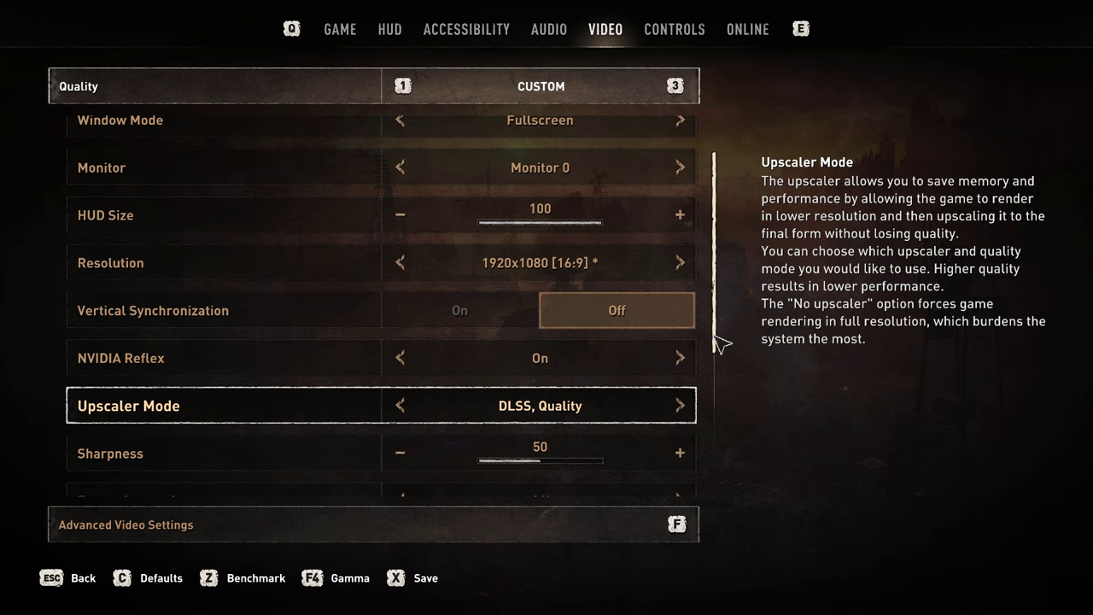
scroll(721, 343, down, 3)
click(681, 401)
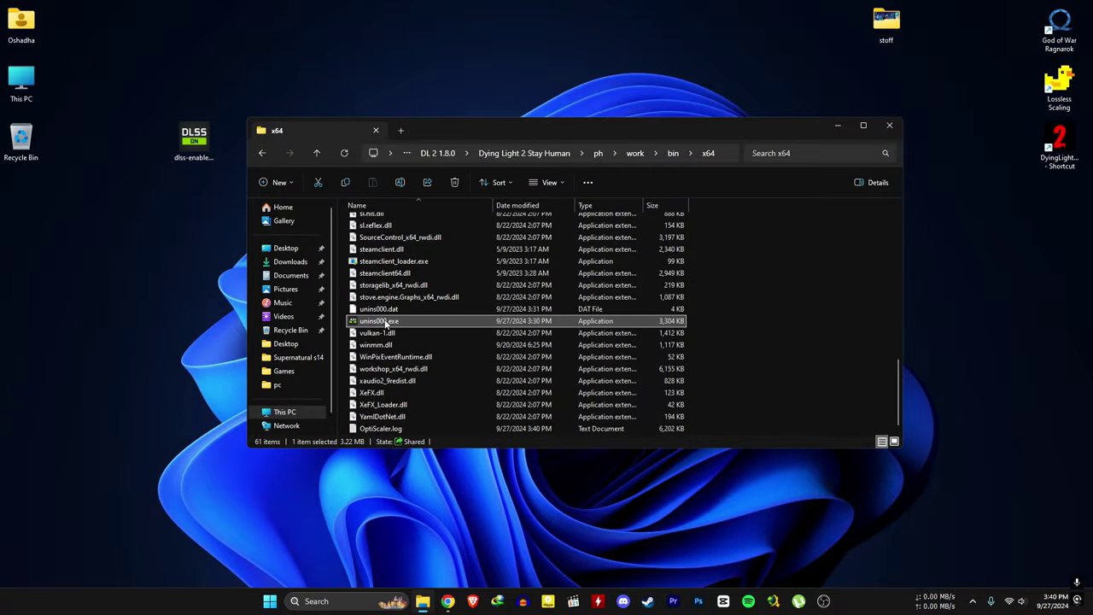
Run unins000.exe from the x64 folder and uninstall DLSS Enabler completely
double_click(386, 321)
click(588, 339)
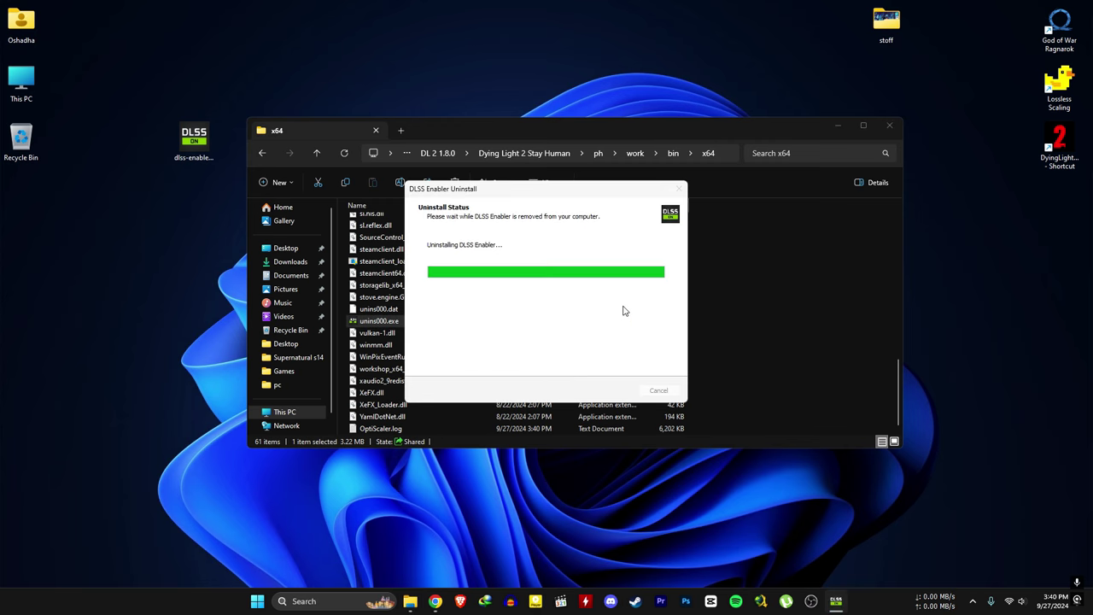
click(634, 339)
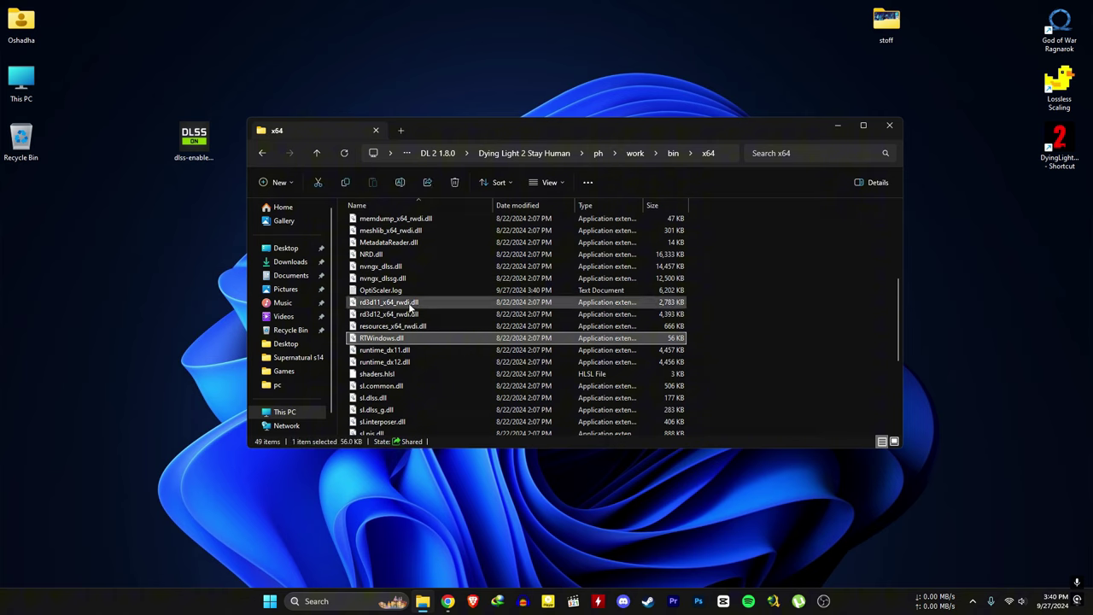
Delete OptiScaler.log and the two leftover items at the start of the x64 folder listing
click(389, 291)
click(380, 291)
key(BackSpace)
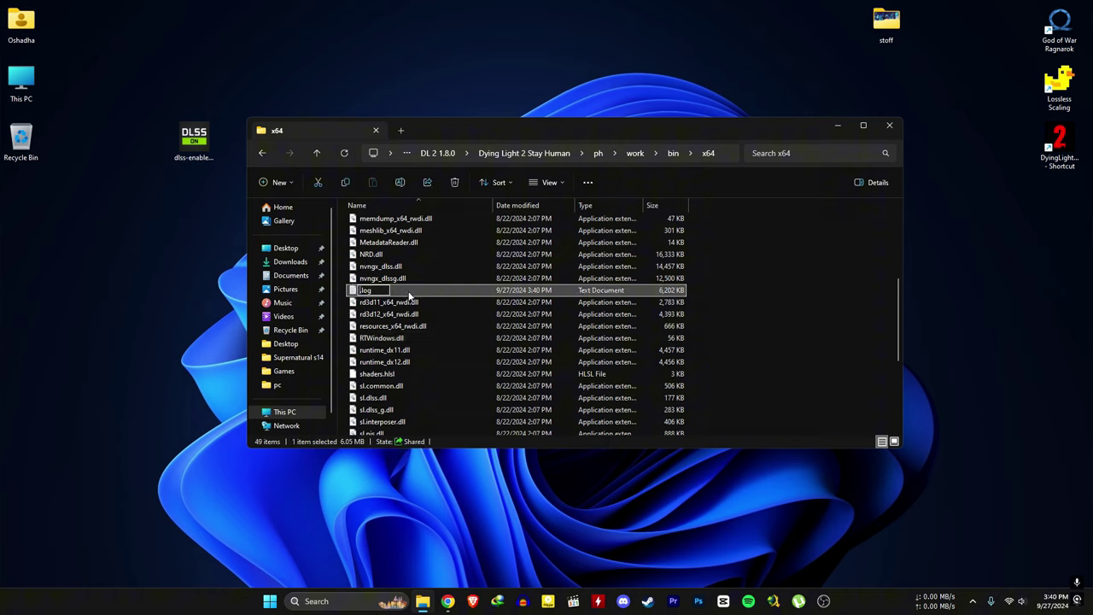
key(Escape)
key(Delete)
scroll(415, 282, up, 5)
click(406, 231)
ctrl+click(403, 223)
key(Delete)
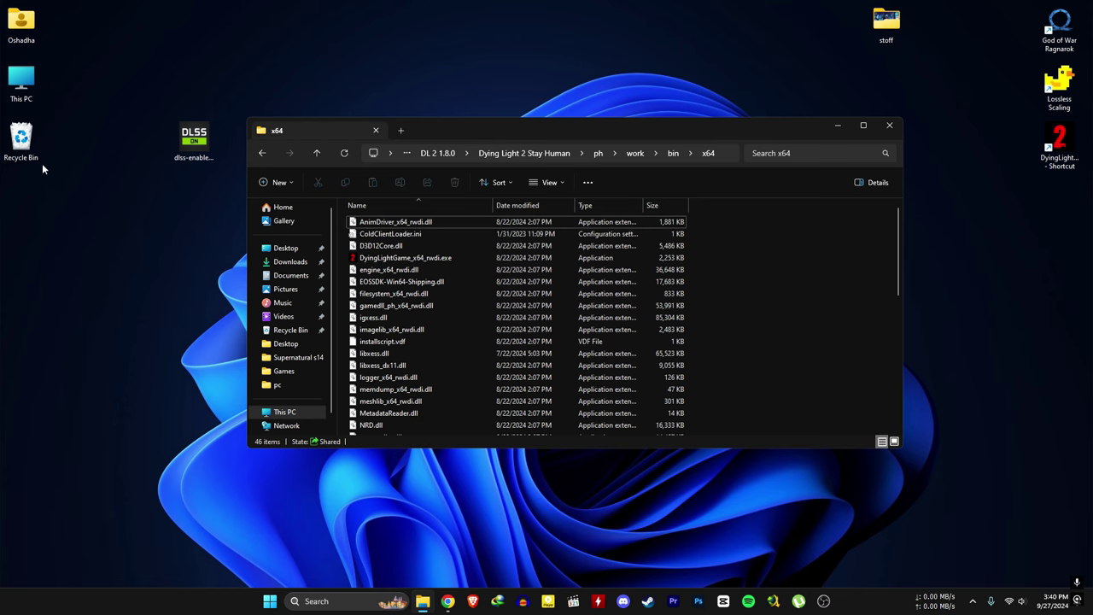
Empty the Recycle Bin and confirm the permanent deletion
right_click(17, 145)
click(69, 198)
click(592, 312)
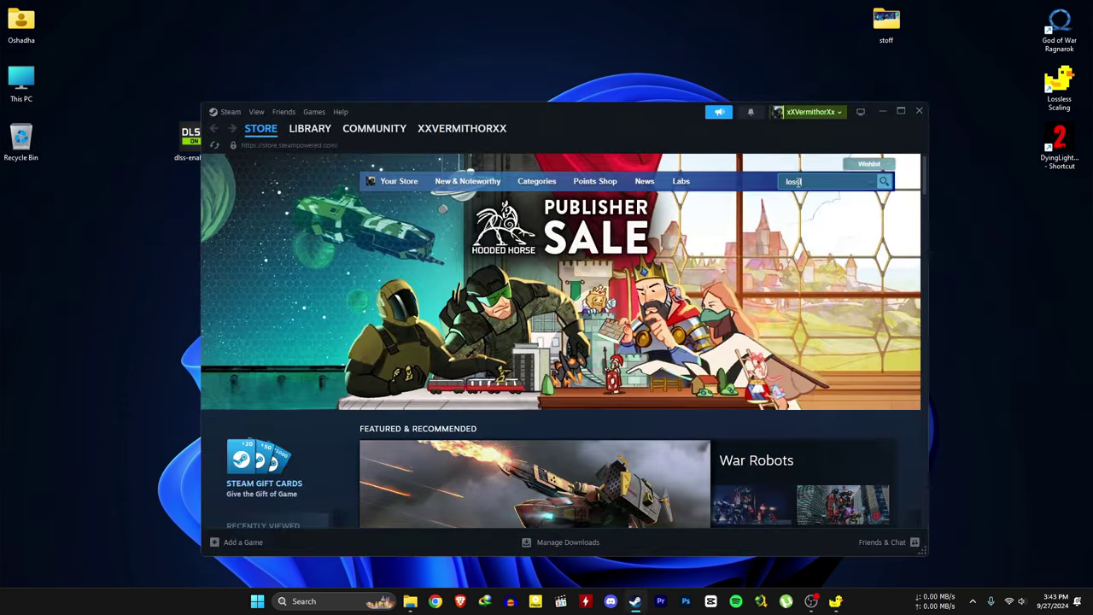
Search the Steam store for "lossl" to find Lossless Scaling, and put the Steam window away
text(lossl)
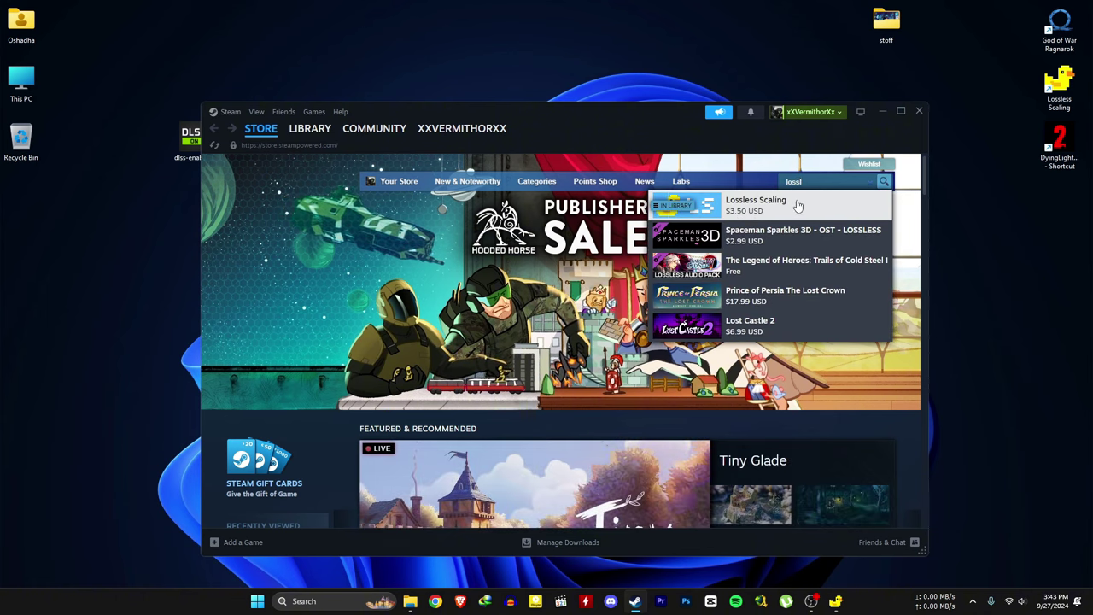
click(875, 111)
Review the Frame Generation and Rendering settings of the Default profile in Lossless Scaling
scroll(914, 226, down, 1)
scroll(915, 233, down, 1)
scroll(916, 217, up, 2)
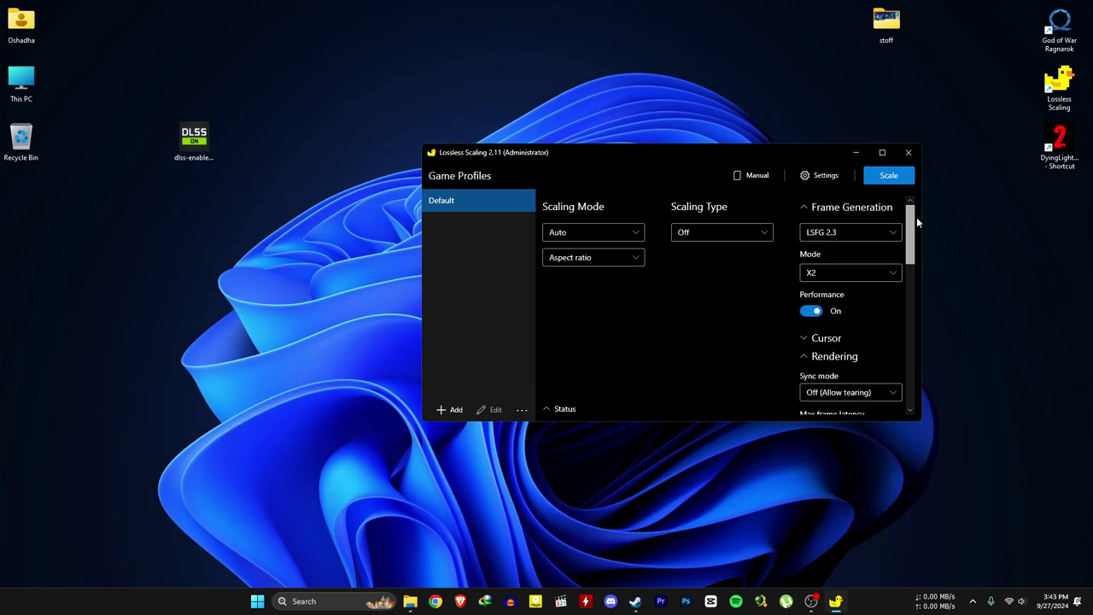
drag(917, 218, 920, 364)
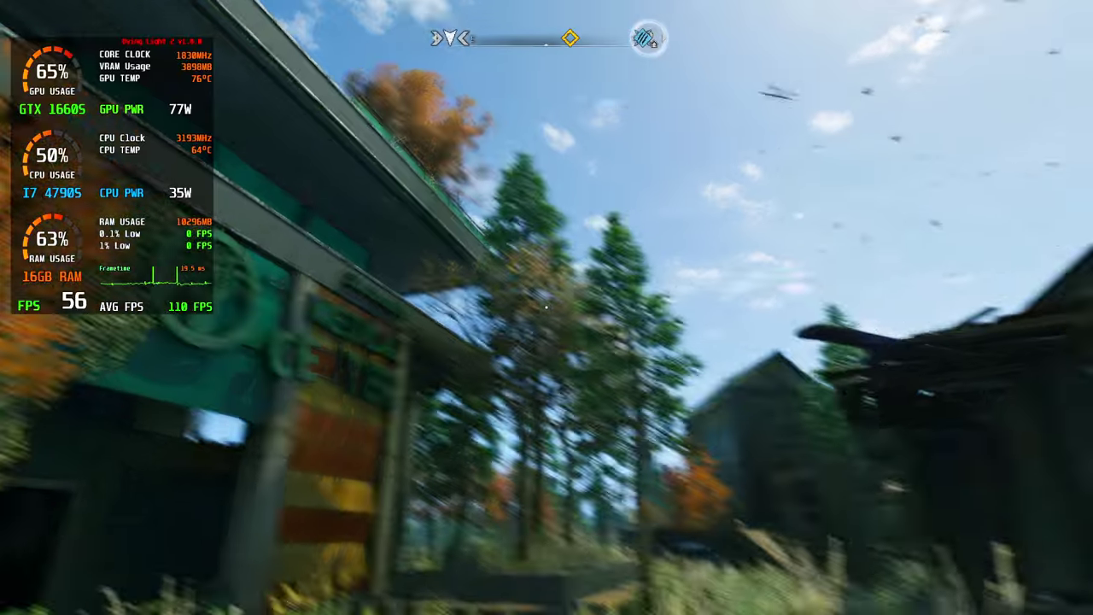
key(w)
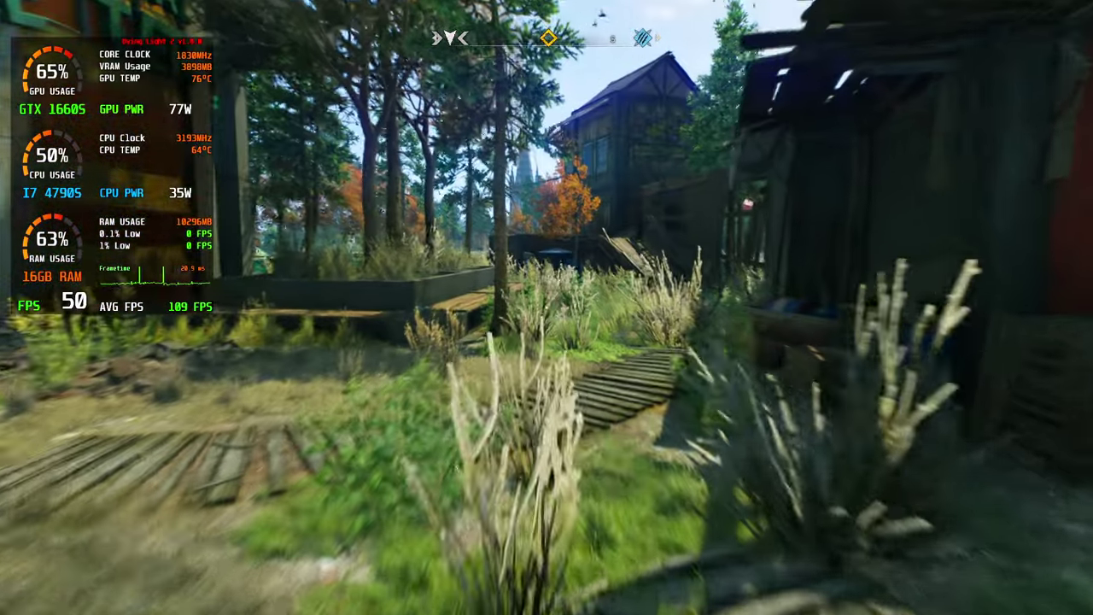